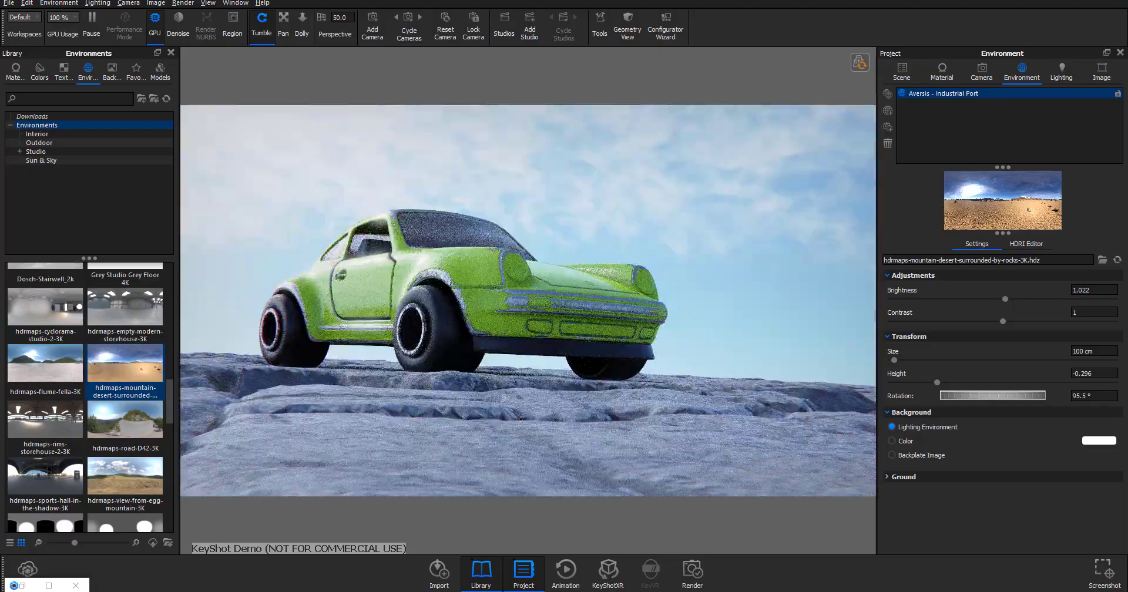
# Rotate the mountain desert environment to 221.5° and switch the car's real-time rendering to GPU mode
pyautogui.moveTo(973, 396); pyautogui.dragTo(1059, 396)
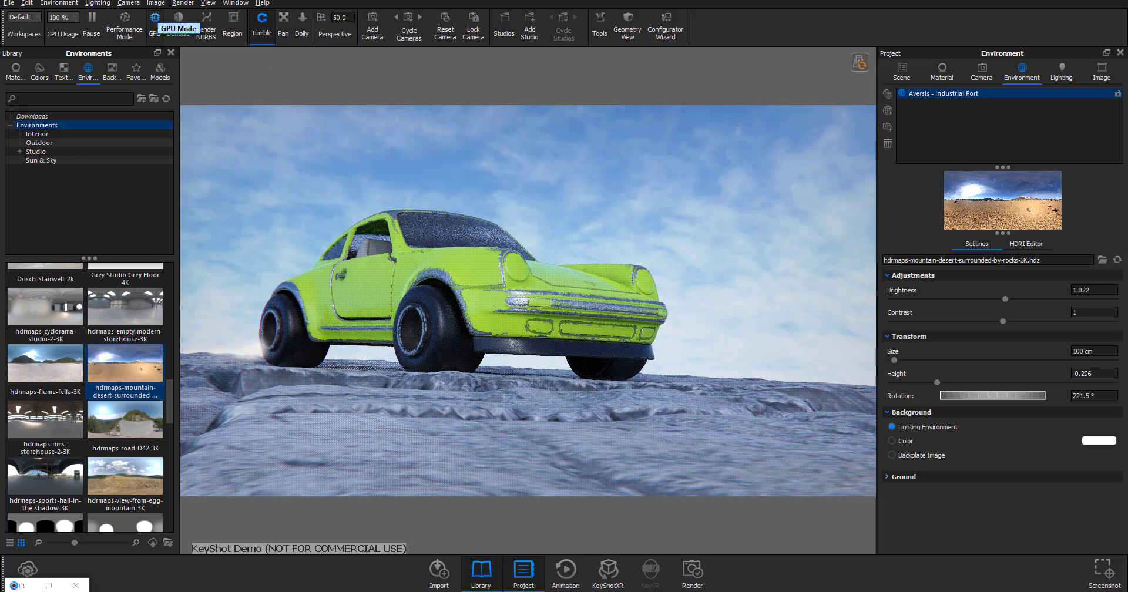
pyautogui.click(154, 19)
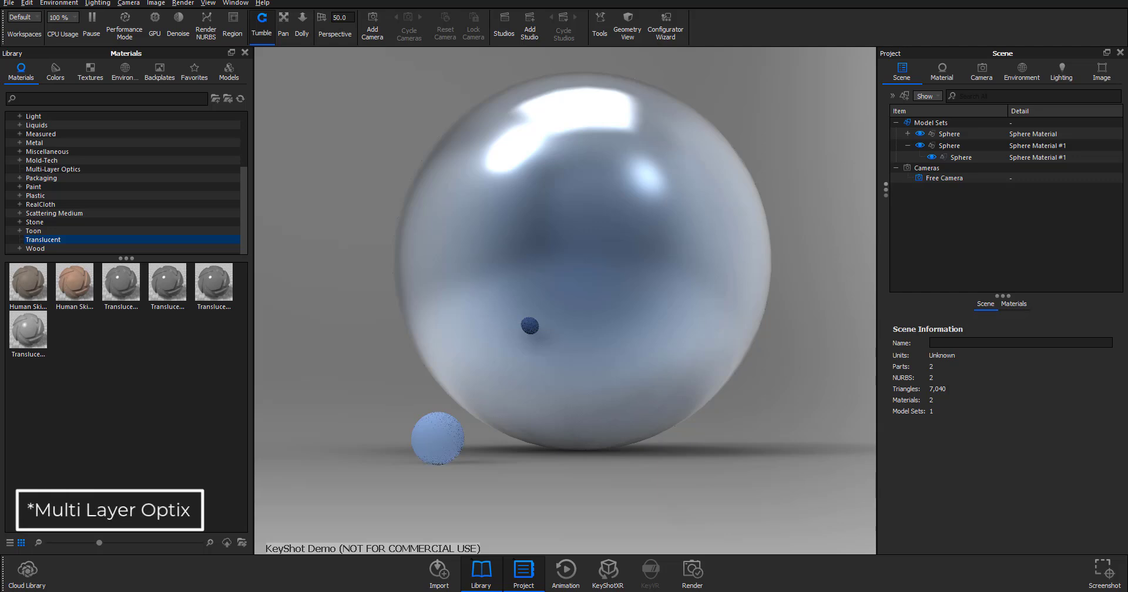
# Open the large sphere's multi-layer optics material and set the Dielectric #3 layer thickness to 28.8 nm
pyautogui.moveTo(757, 219); pyautogui.dragTo(758, 230)
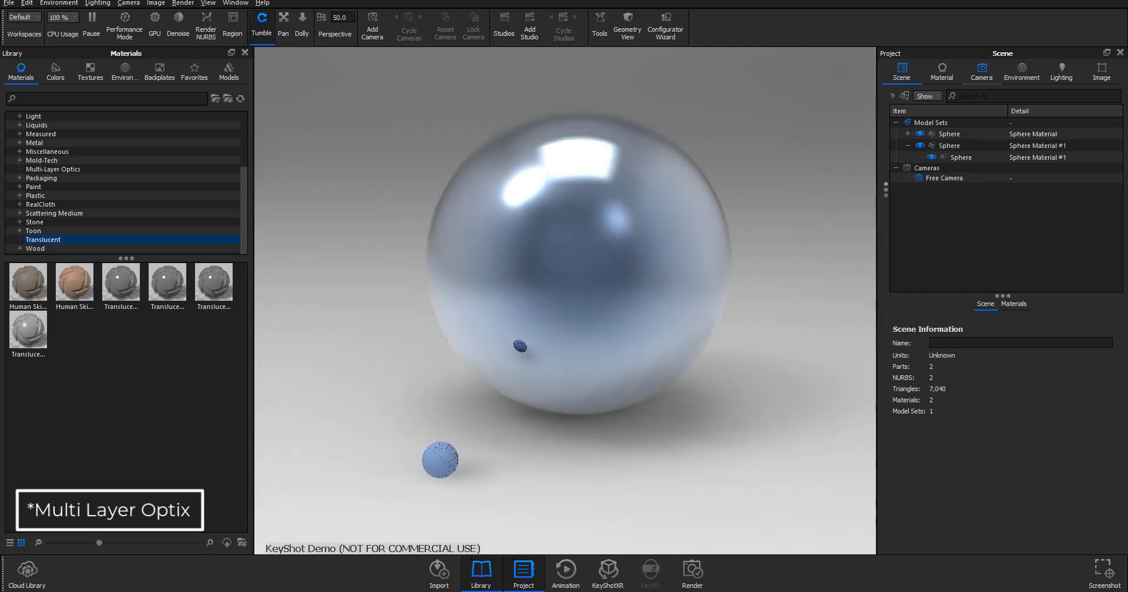
pyautogui.click(941, 72)
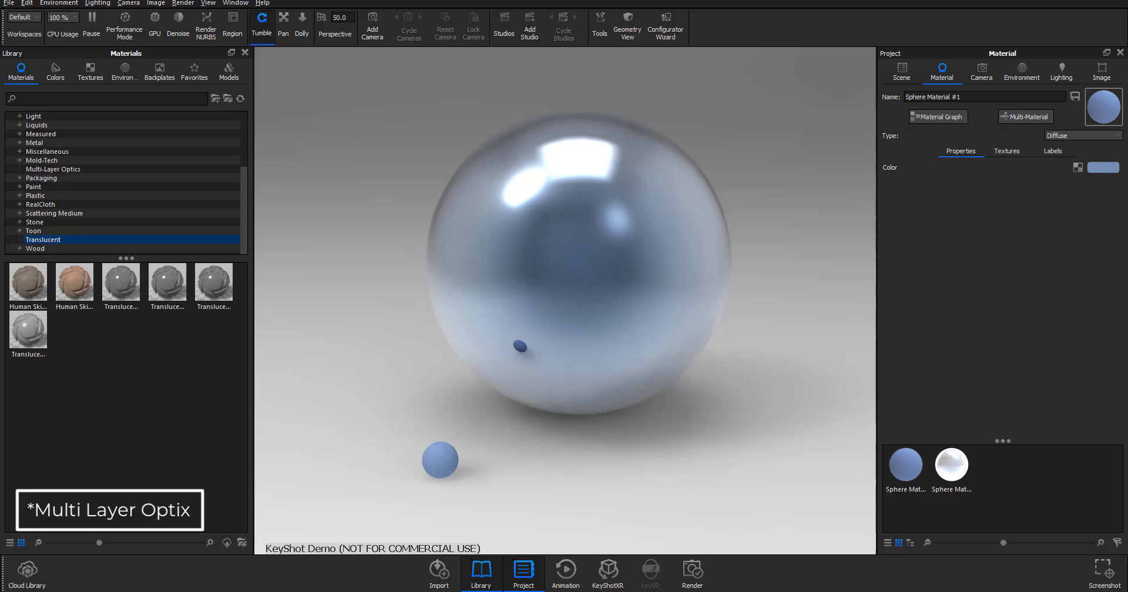
pyautogui.doubleClick(646, 264)
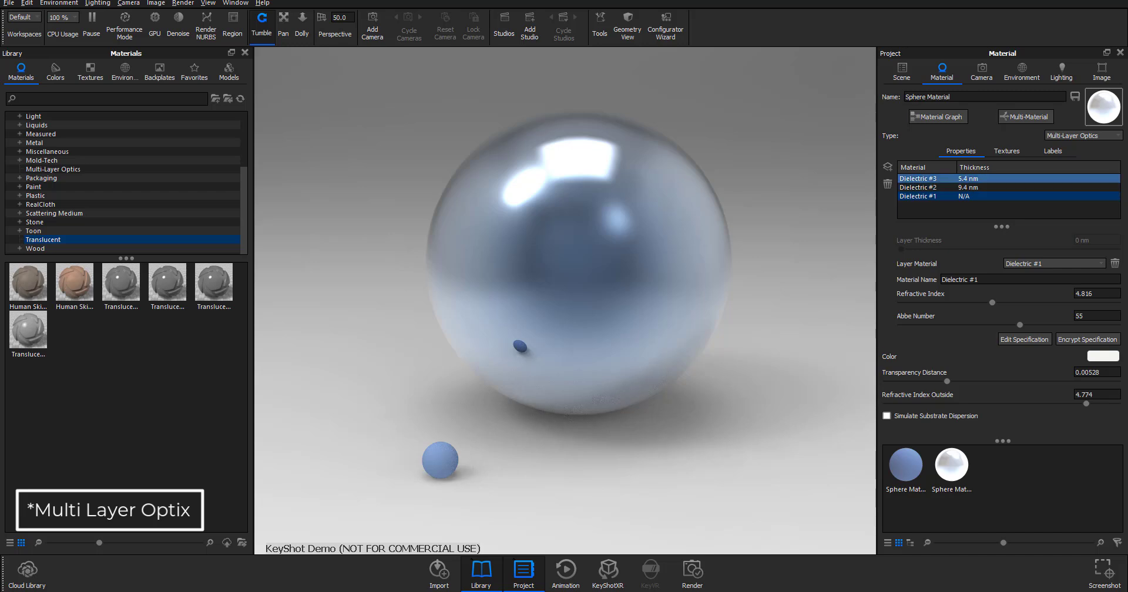
pyautogui.click(925, 178)
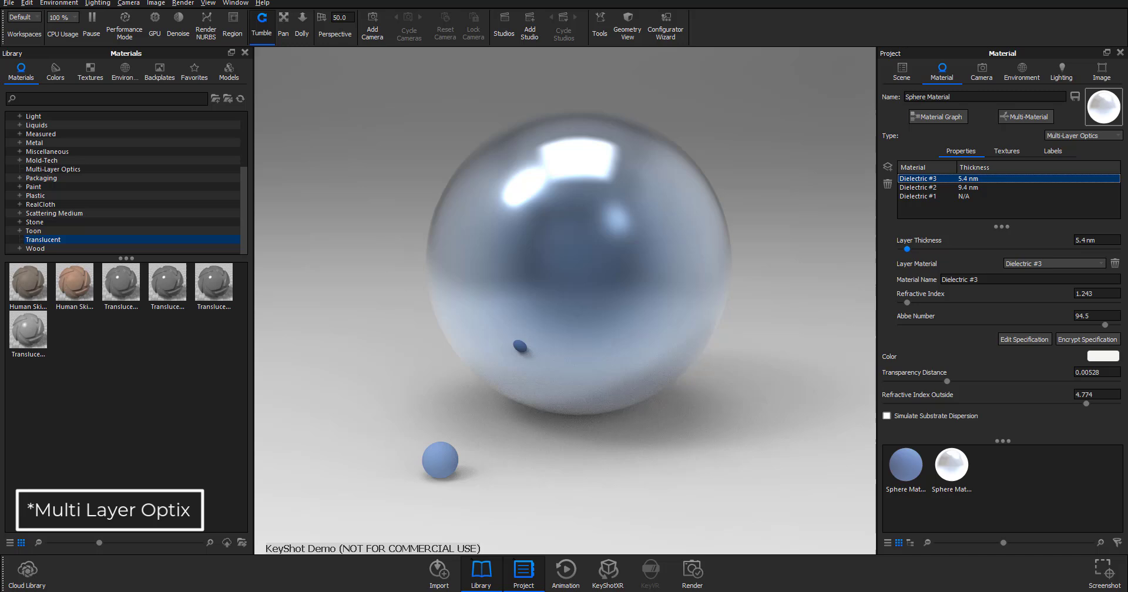
pyautogui.moveTo(907, 249); pyautogui.dragTo(932, 249)
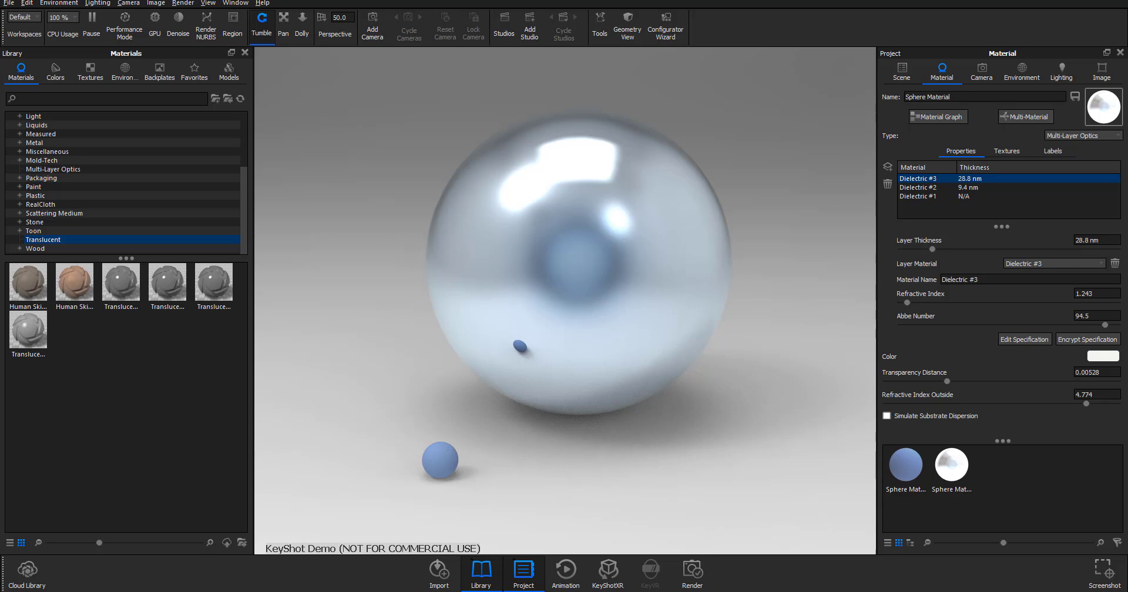
# Inspect the multi-layer optics sphere from different angles in GPU mode and return to CPU mode
pyautogui.click(155, 25)
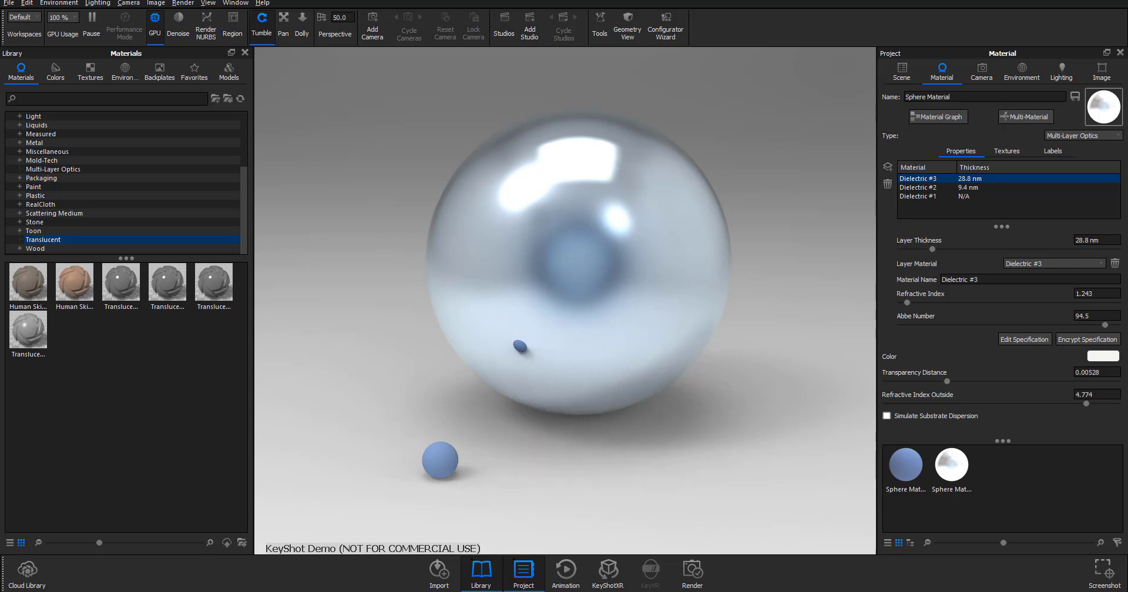
pyautogui.moveTo(576, 352); pyautogui.dragTo(493, 329)
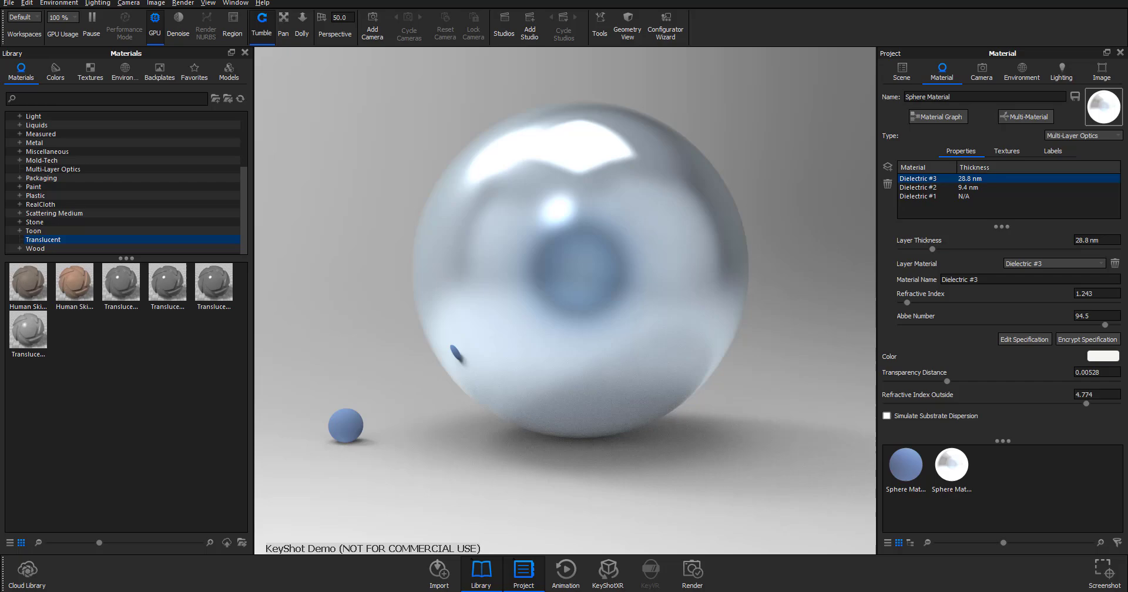
pyautogui.moveTo(785, 360); pyautogui.dragTo(884, 382)
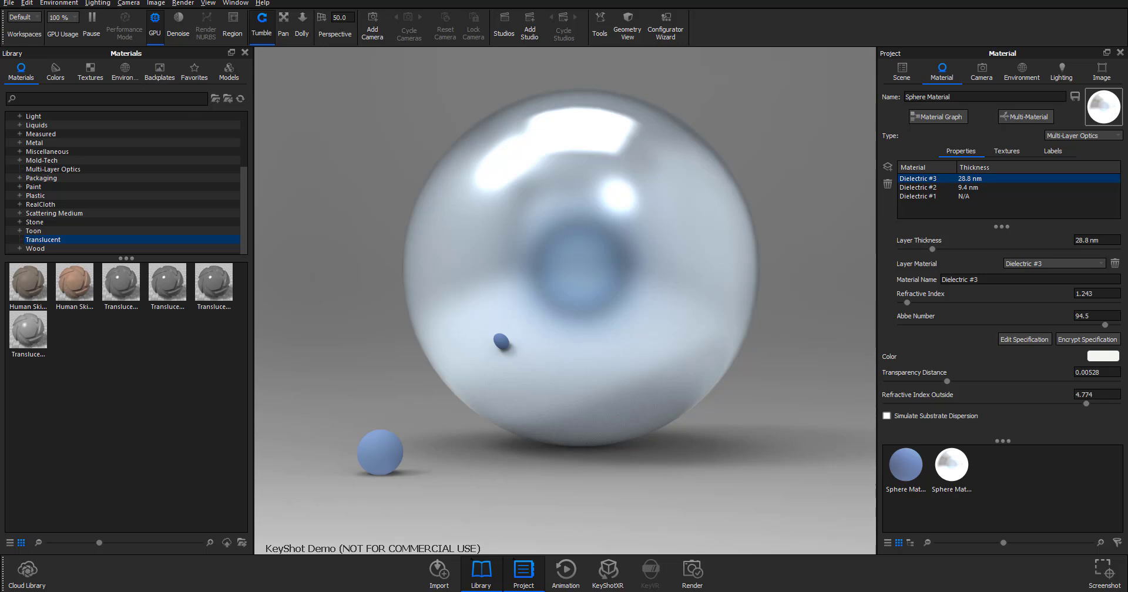
pyautogui.click(154, 24)
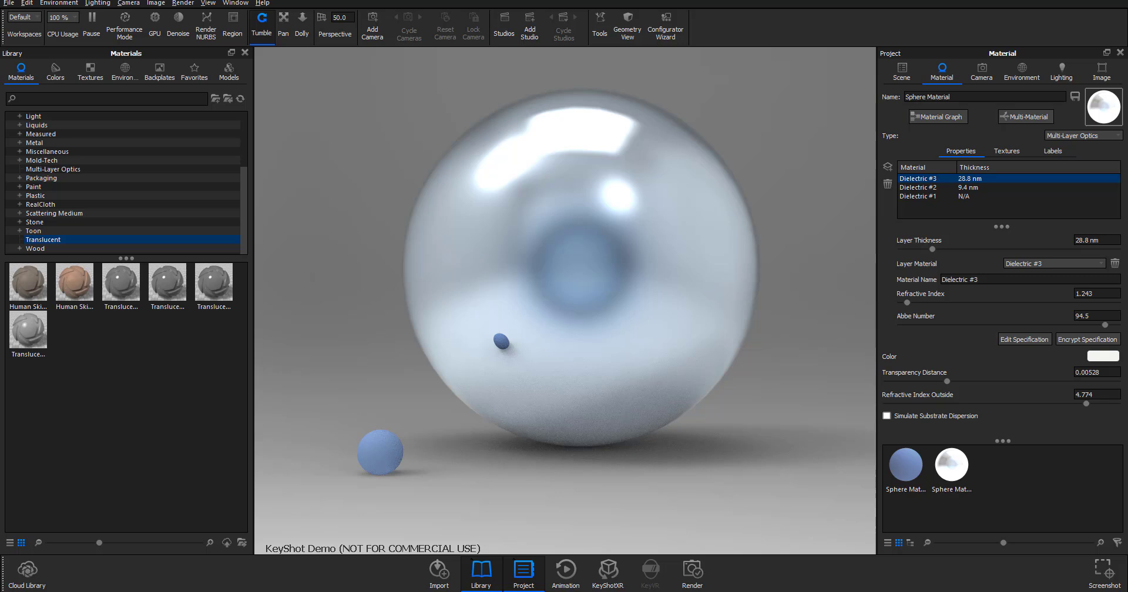
# Collapse the second Sphere group in the scene tree and select that group
pyautogui.click(901, 72)
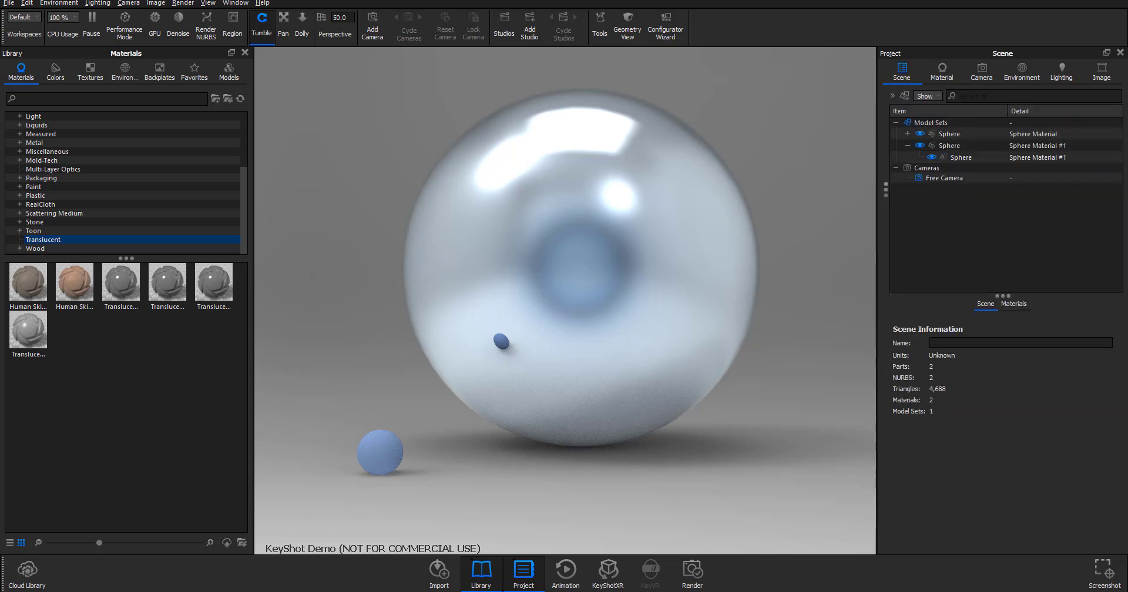
pyautogui.click(907, 145)
pyautogui.click(948, 145)
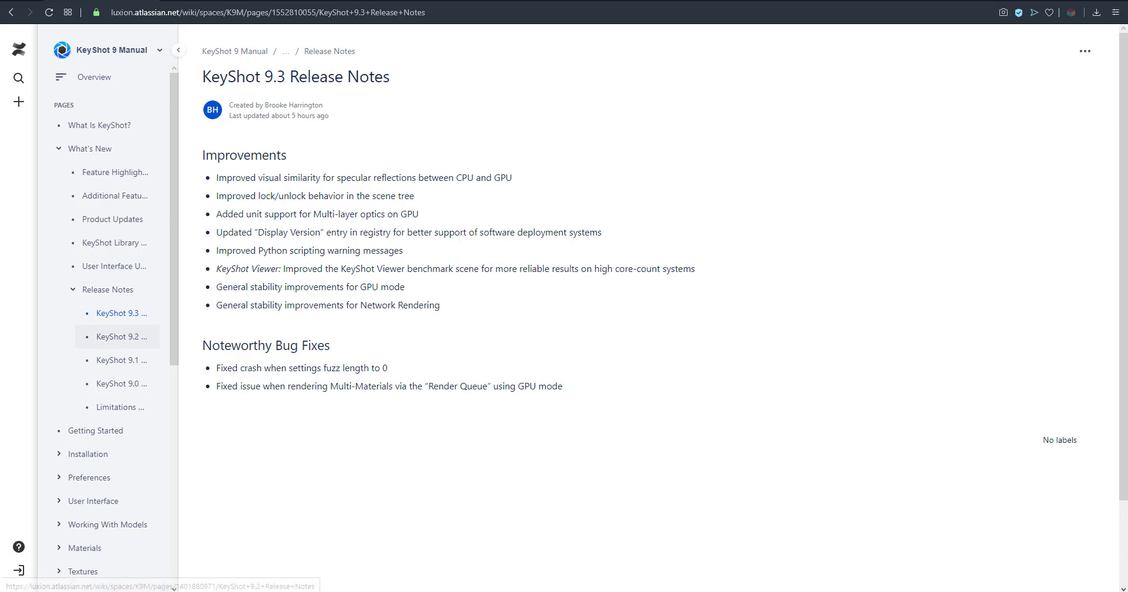
# Read through the KeyShot 9.2 release notes in the online manual and open the 9.1 release notes
pyautogui.click(117, 336)
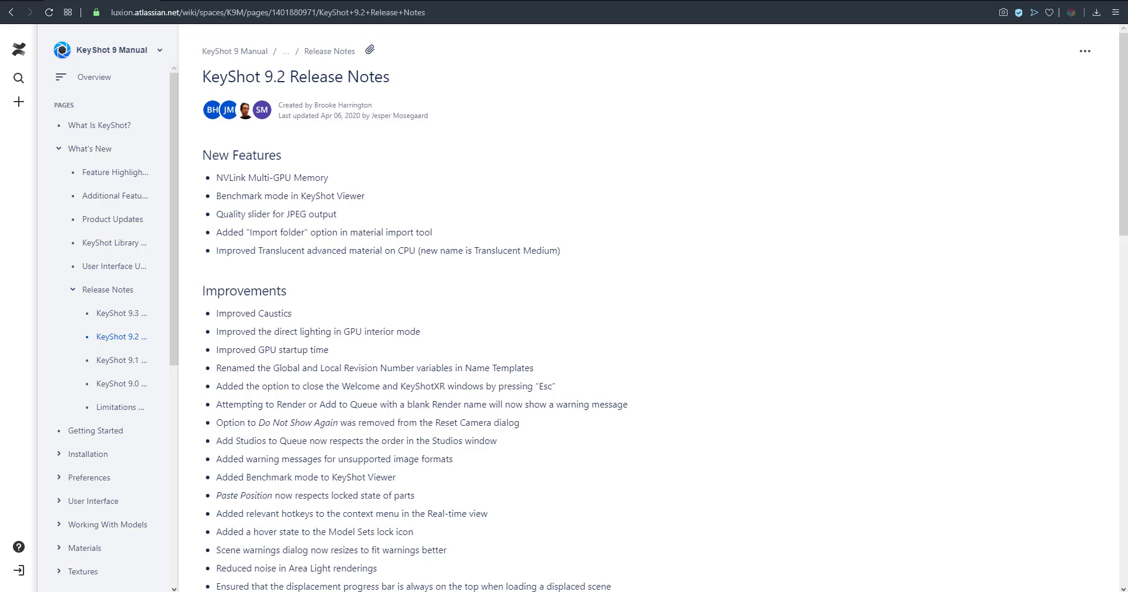
pyautogui.scroll(-4, 561, 304)
pyautogui.scroll(4, 561, 305)
pyautogui.click(117, 360)
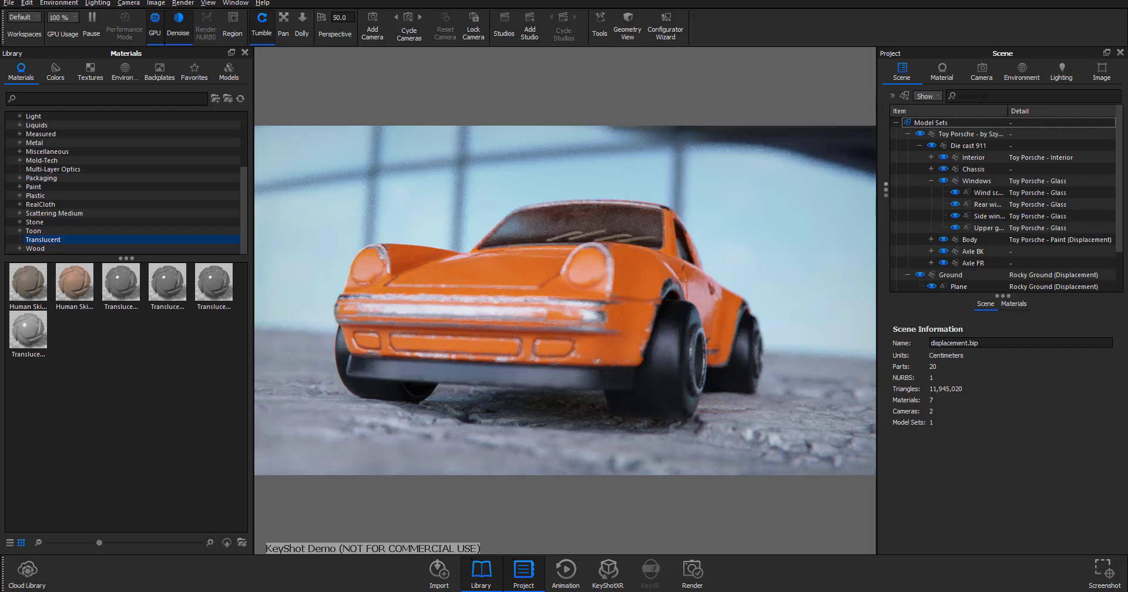
# Turn off denoising for the toy car scene and narrow the library to enlarge the real-time view
pyautogui.click(178, 23)
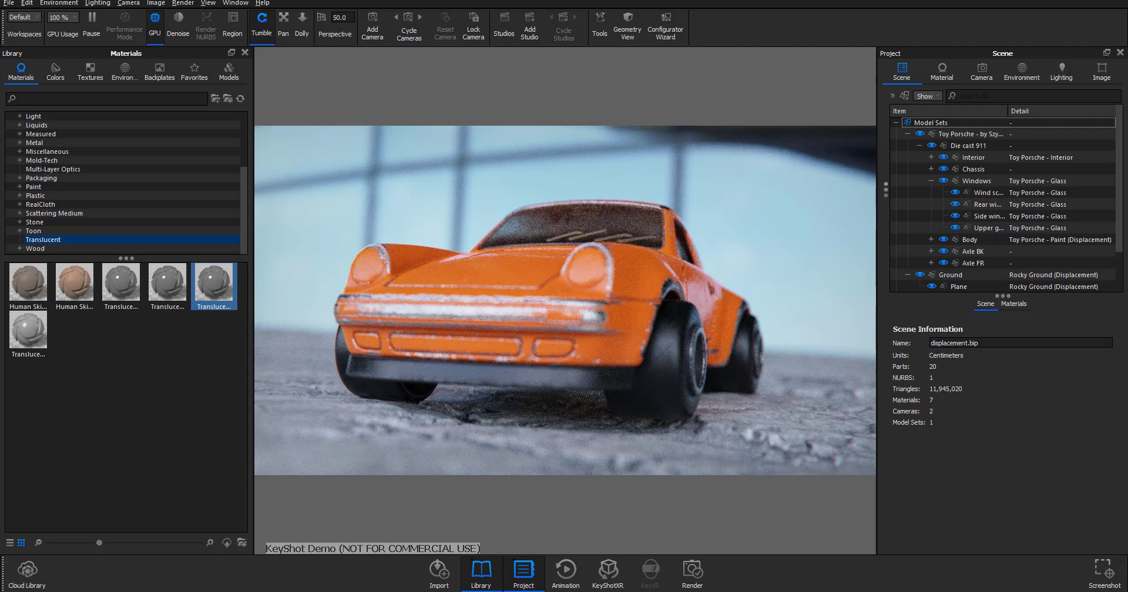
pyautogui.moveTo(251, 376); pyautogui.dragTo(177, 376)
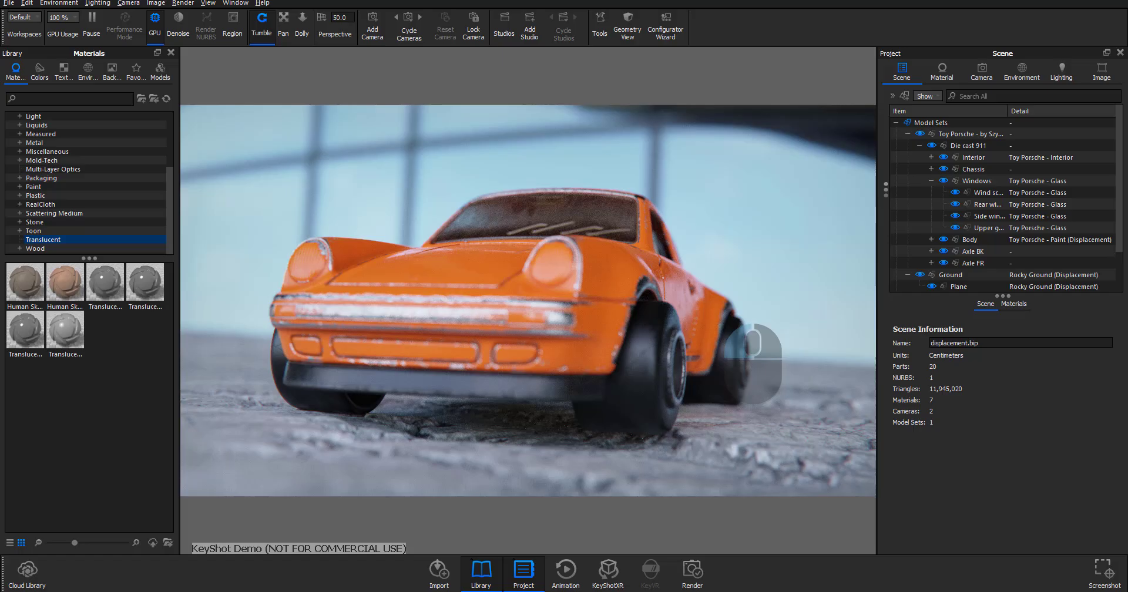
# Open the toy car body's displaced paint material in the Material Graph
pyautogui.moveTo(737, 365); pyautogui.dragTo(682, 381)
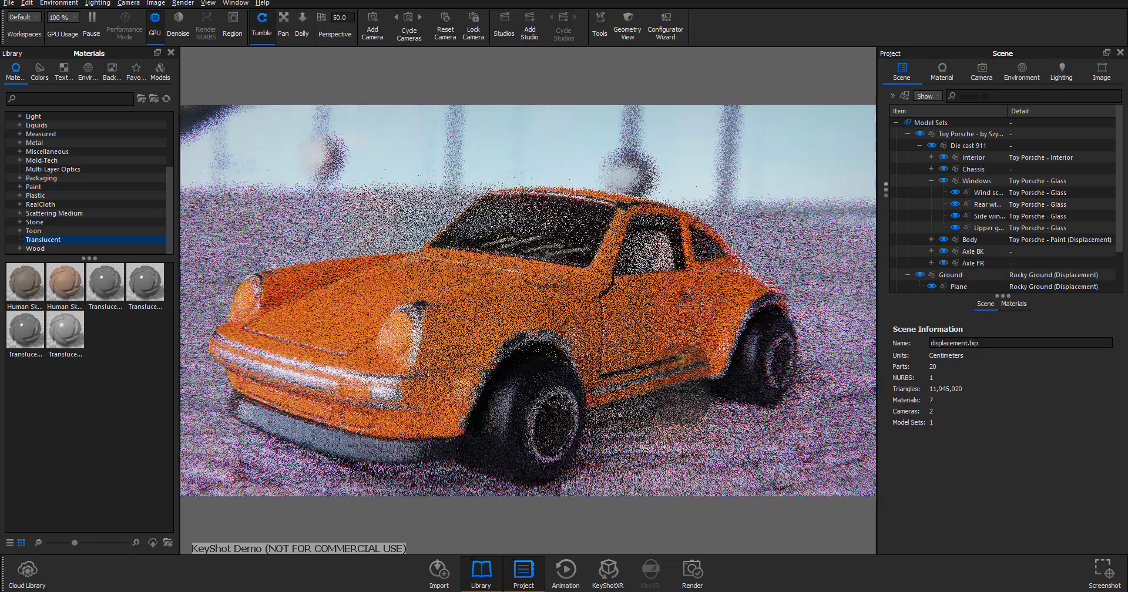
pyautogui.scroll(5, 681, 381)
pyautogui.scroll(-3, 682, 381)
pyautogui.scroll(-5, 682, 382)
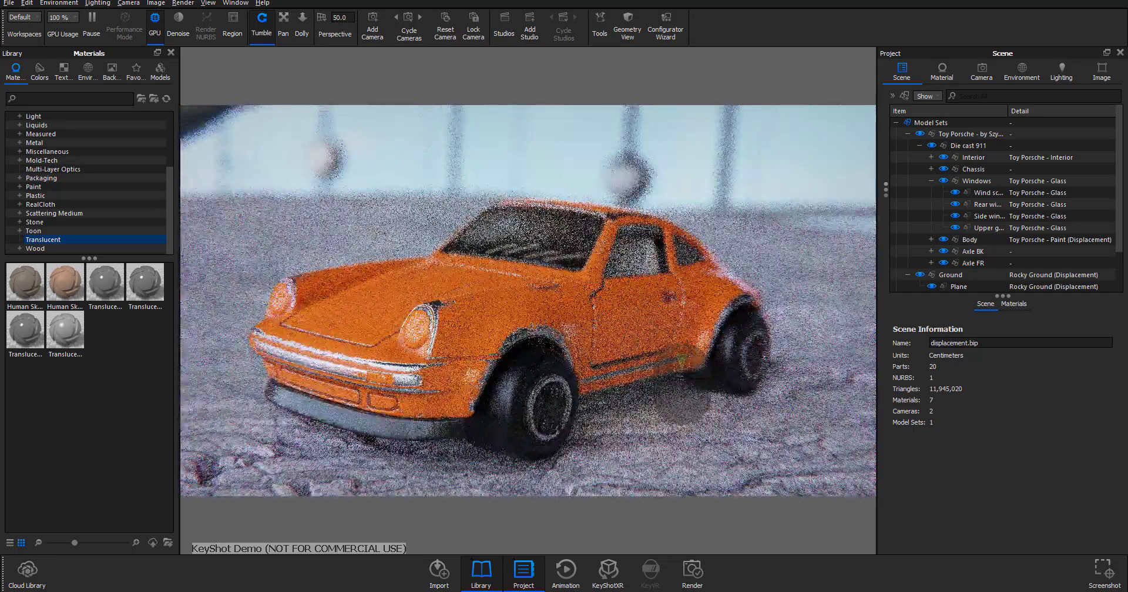
pyautogui.scroll(-2, 612, 397)
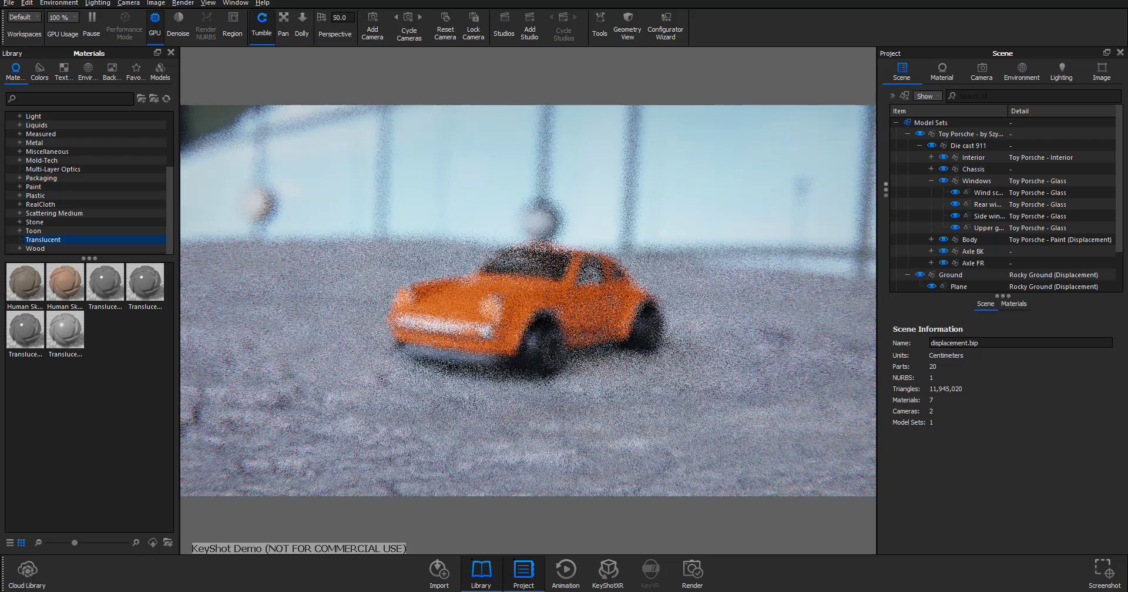
pyautogui.doubleClick(599, 314)
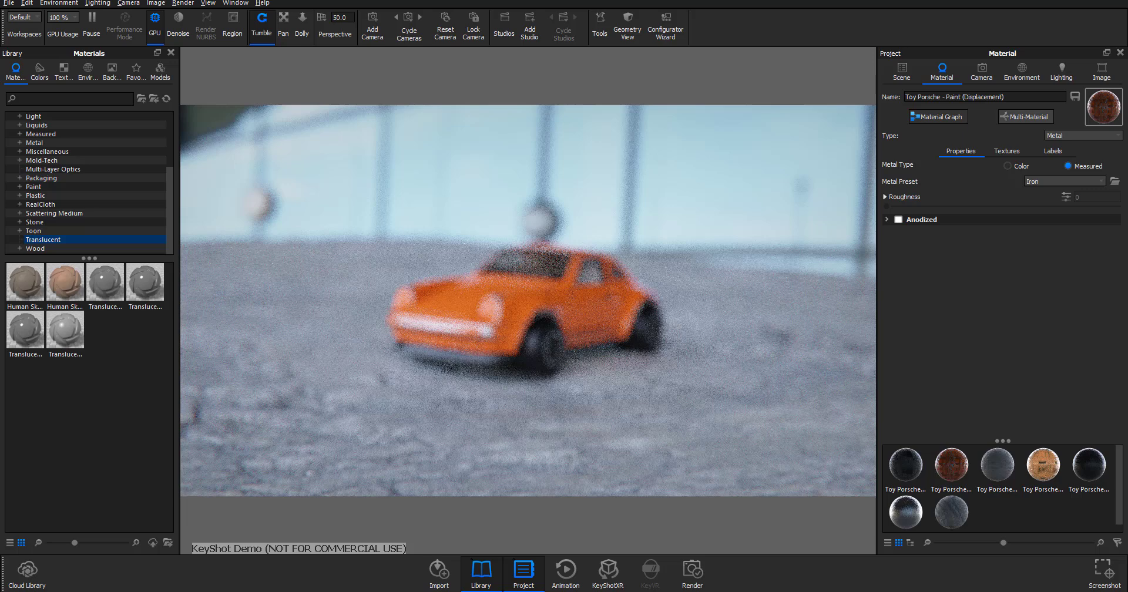
pyautogui.moveTo(869, 0); pyautogui.dragTo(801, 136)
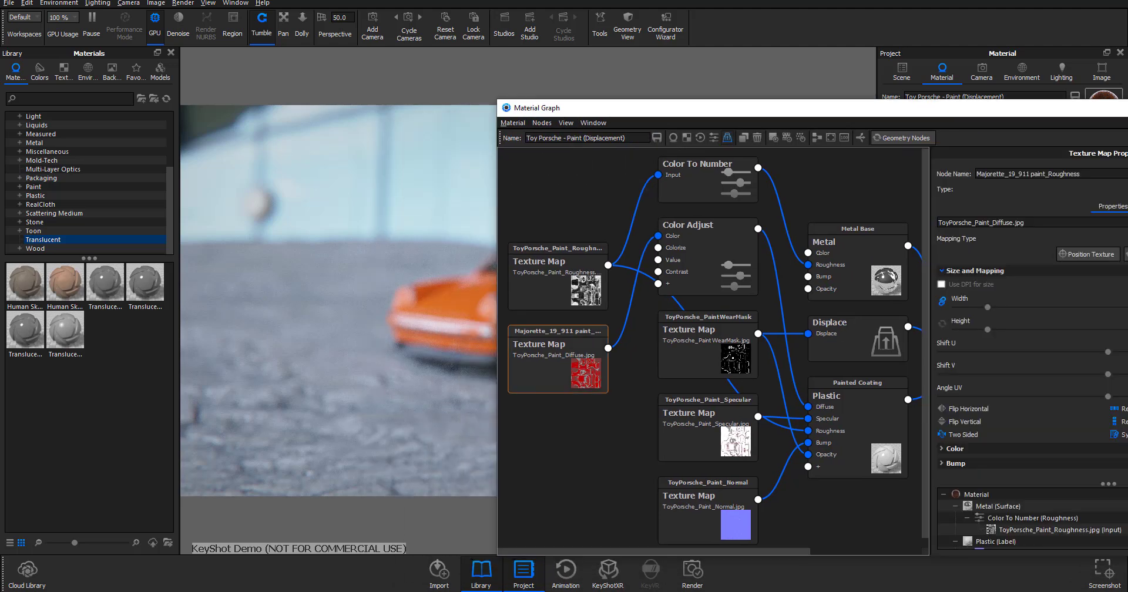
# Increase the hue of the paint's Color Adjust node to turn the orange car body lime green
pyautogui.moveTo(705, 108); pyautogui.dragTo(256, 125)
pyautogui.click(270, 276)
pyautogui.moveTo(541, 125); pyautogui.dragTo(358, 358)
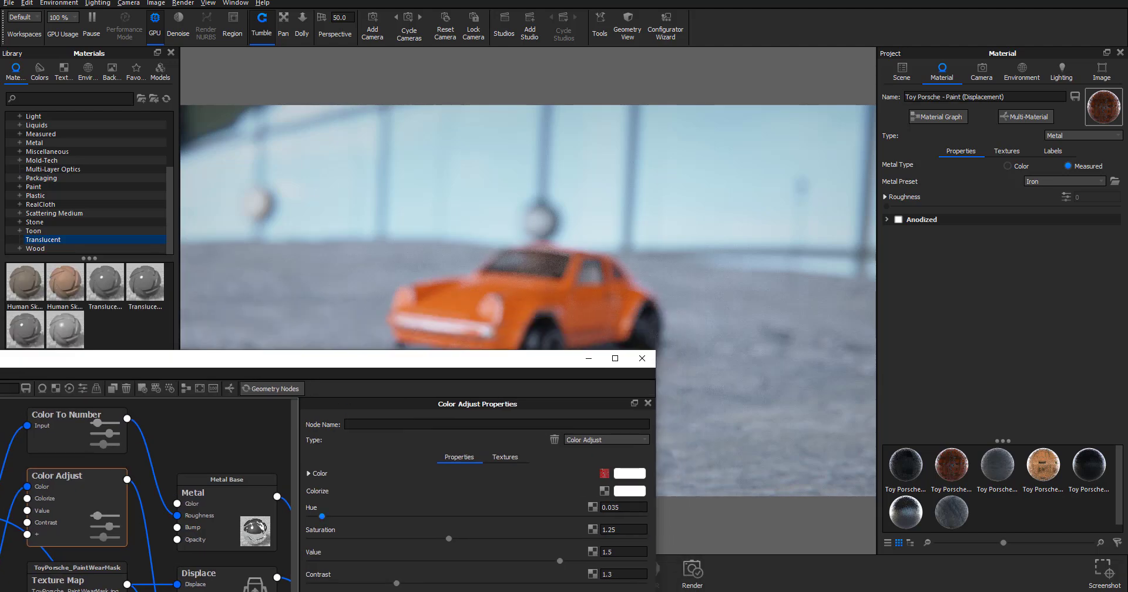
pyautogui.moveTo(321, 516); pyautogui.dragTo(386, 517)
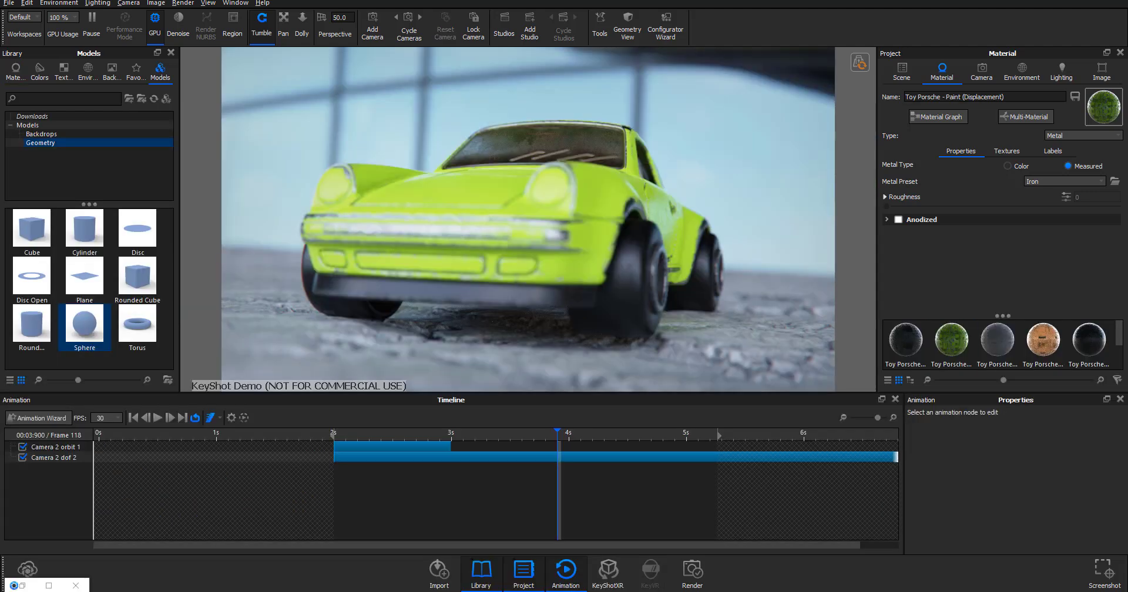
# Set the lighting environment's brightness to 1.022
pyautogui.click(901, 71)
pyautogui.click(1022, 72)
pyautogui.moveTo(999, 298); pyautogui.dragTo(1002, 301)
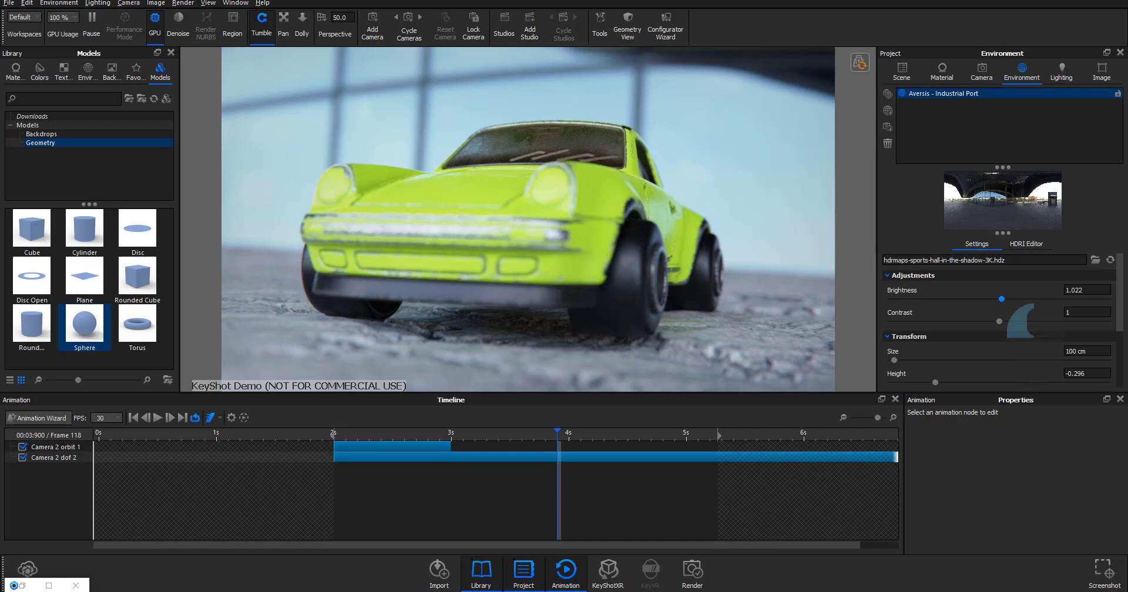
# Expand the environment's background settings and rotate the environment to 254° and further to bring bright sky behind the car
pyautogui.scroll(-1, 995, 338)
pyautogui.click(912, 377)
pyautogui.scroll(-1, 980, 355)
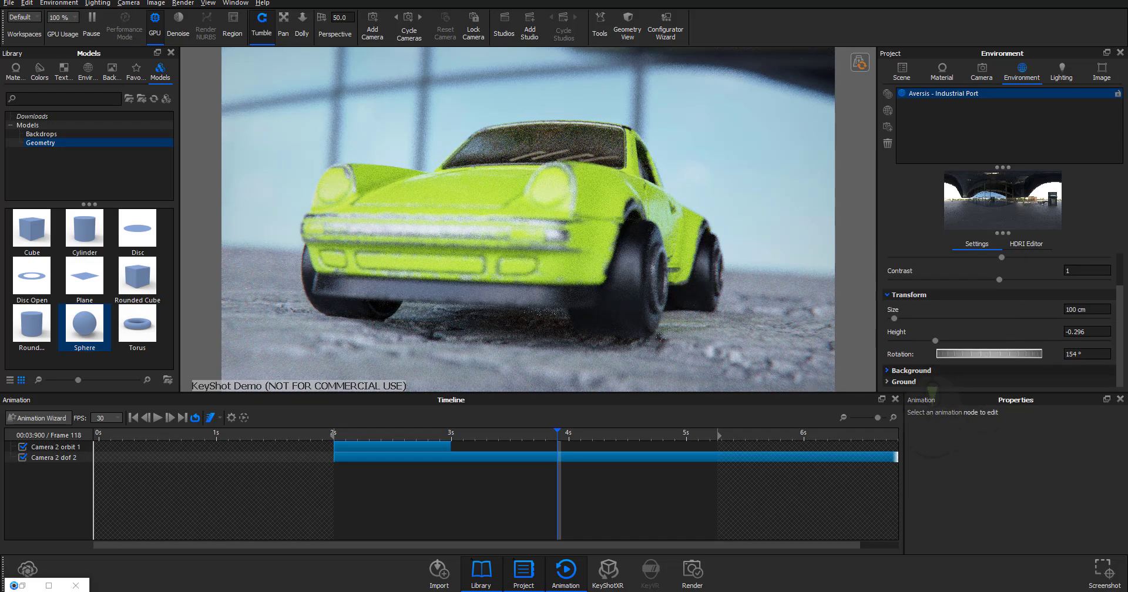
pyautogui.click(917, 371)
pyautogui.moveTo(986, 354); pyautogui.dragTo(1088, 354)
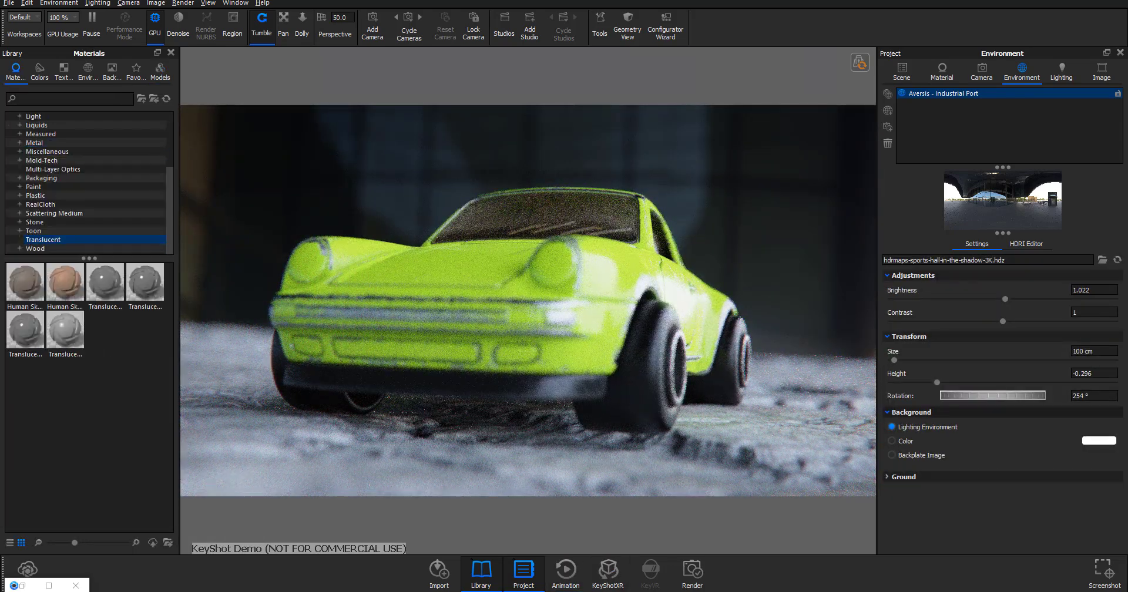
pyautogui.moveTo(991, 397); pyautogui.dragTo(1032, 400)
# Pick the car's headlight as Camera 2's focal point and turn off depth of field
pyautogui.click(981, 72)
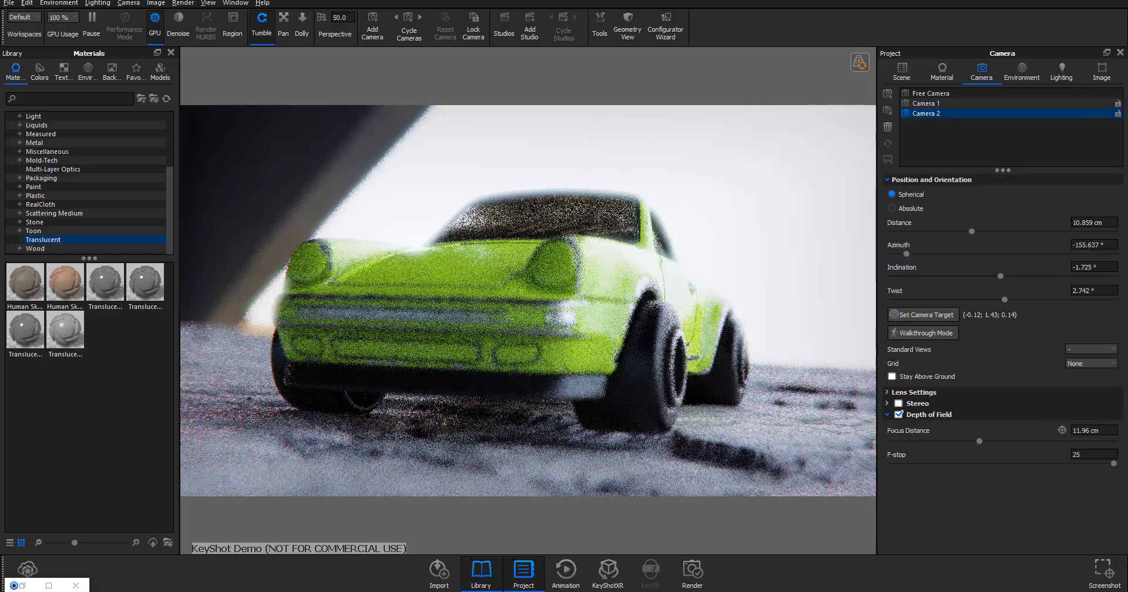
pyautogui.click(1062, 431)
pyautogui.click(552, 267)
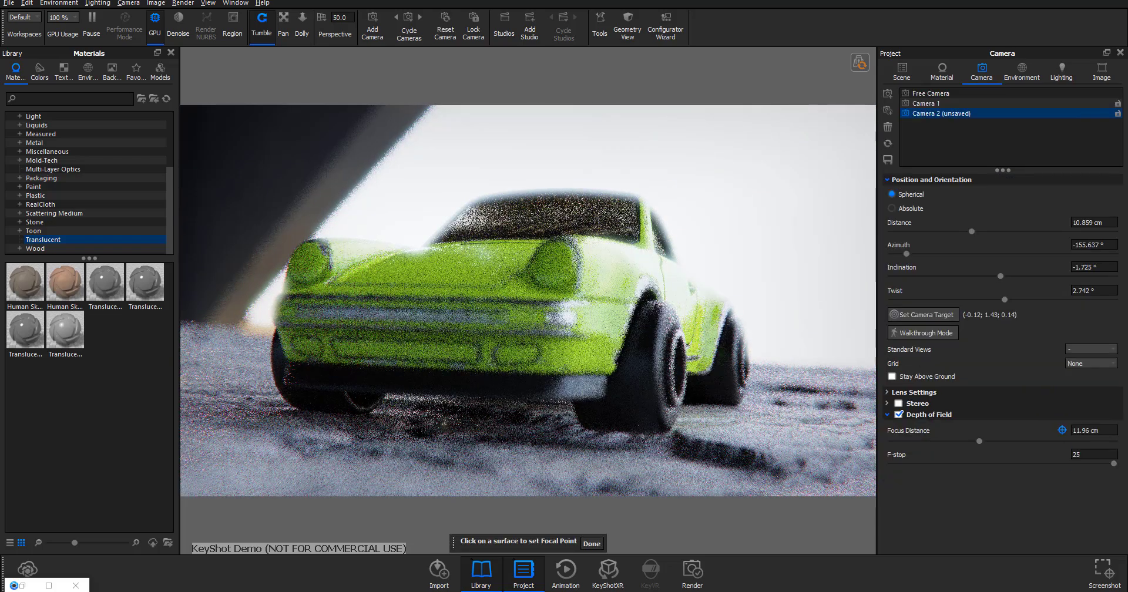
pyautogui.click(899, 415)
# Rotate the environment to 95.5° and compare the car's rendering in CPU and GPU mode, ending in GPU mode
pyautogui.click(1022, 72)
pyautogui.moveTo(980, 396); pyautogui.dragTo(1057, 416)
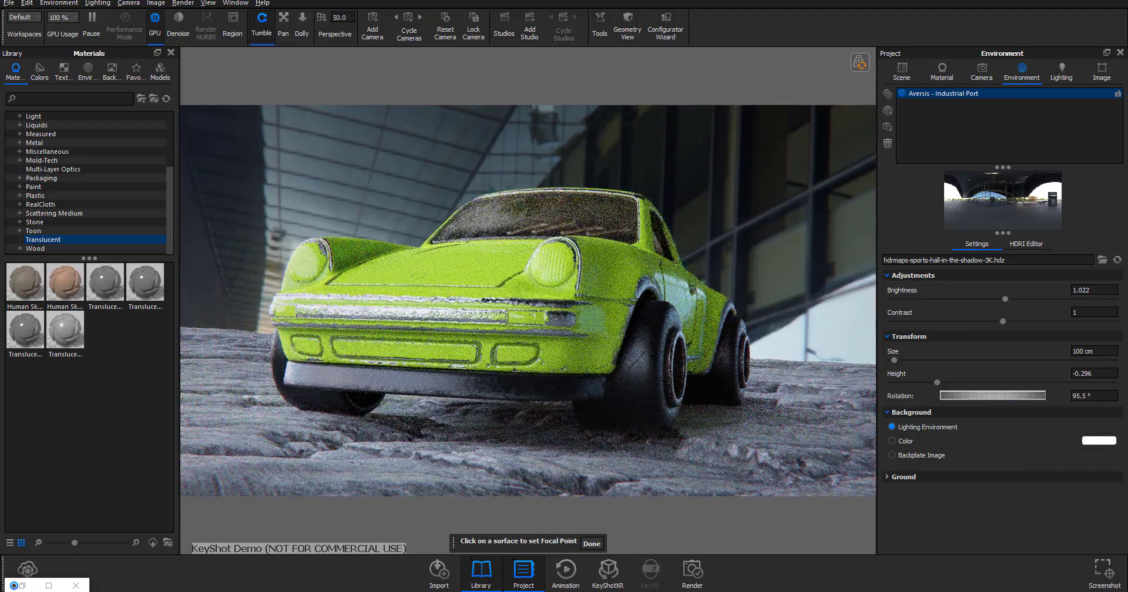
pyautogui.click(154, 25)
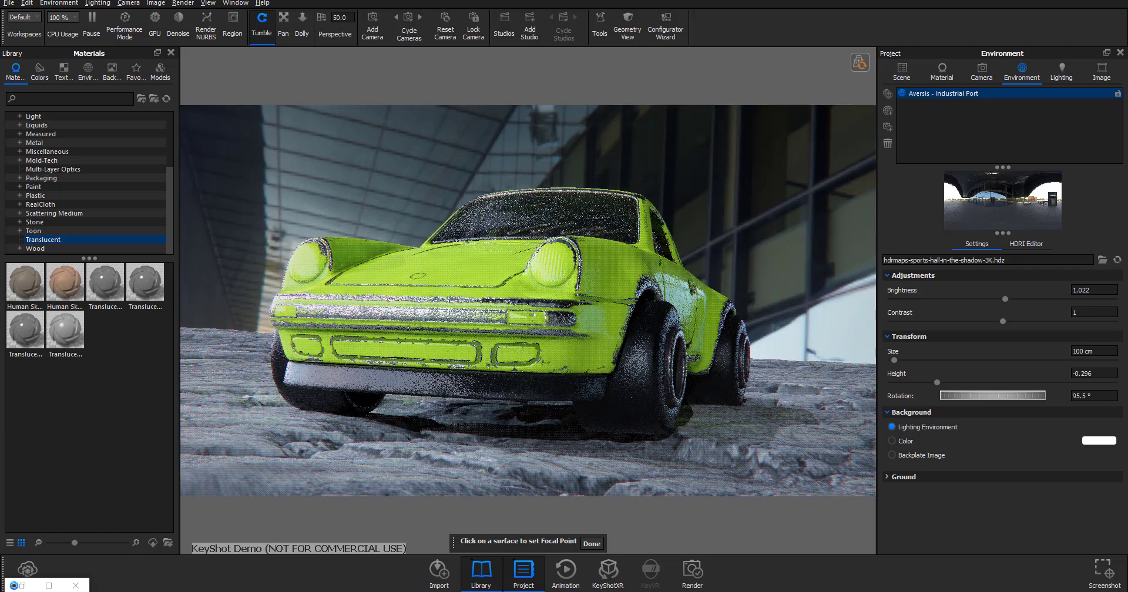
pyautogui.click(591, 543)
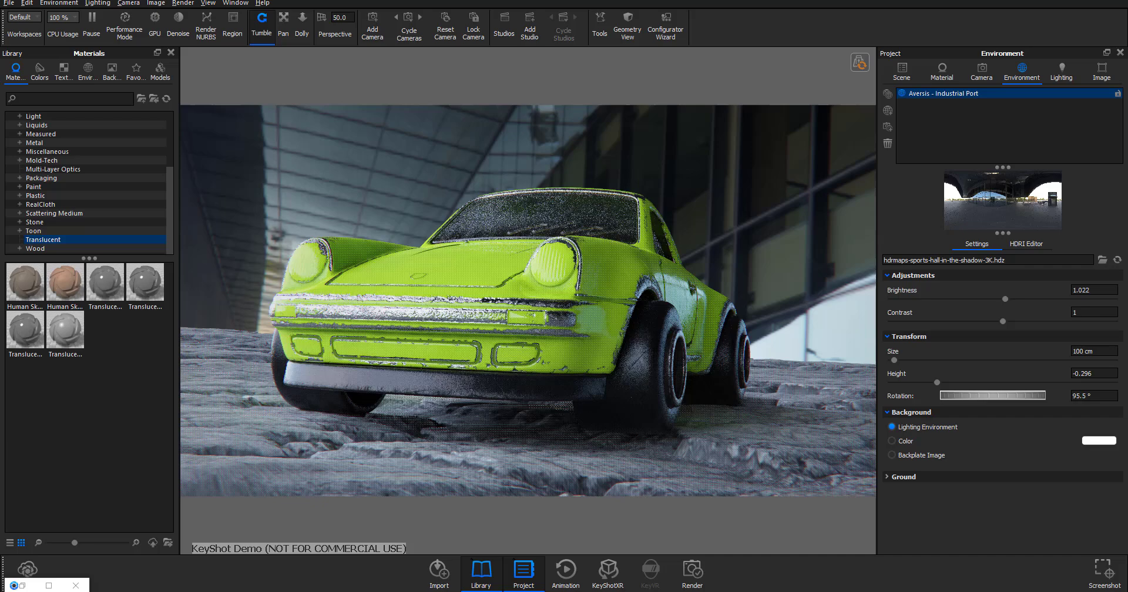
pyautogui.click(154, 25)
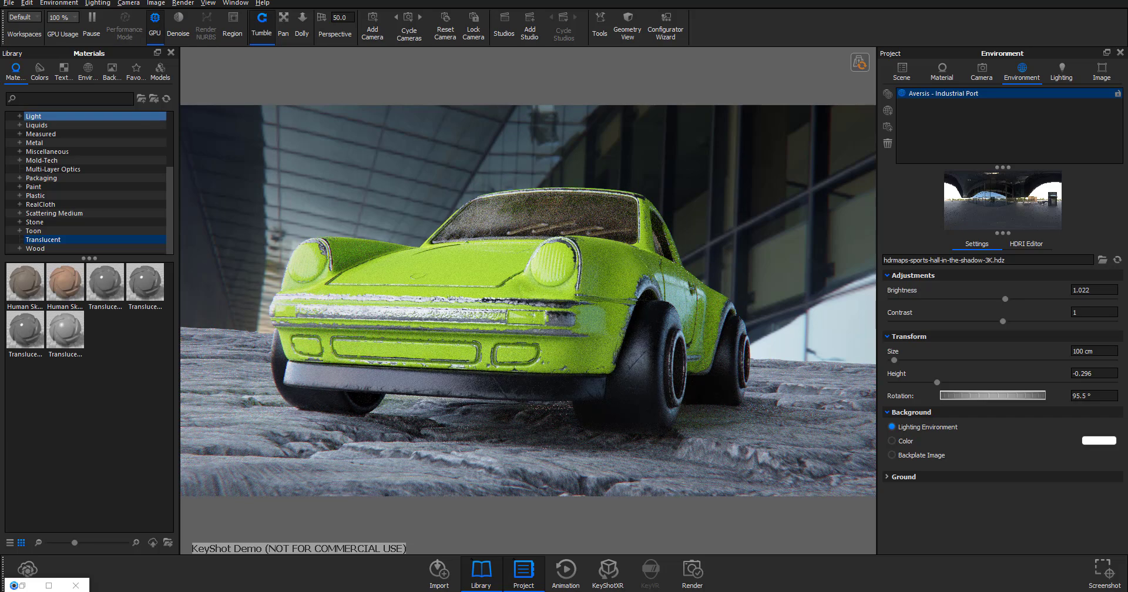
# Replace the scene's lighting environment with hdrmaps-mountain-desert-surrounded-by-rocks-3K from the library
pyautogui.moveTo(516, 265); pyautogui.dragTo(267, 406)
pyautogui.scroll(5, 526, 316)
pyautogui.scroll(-5, 526, 316)
pyautogui.moveTo(529, 365); pyautogui.dragTo(486, 360)
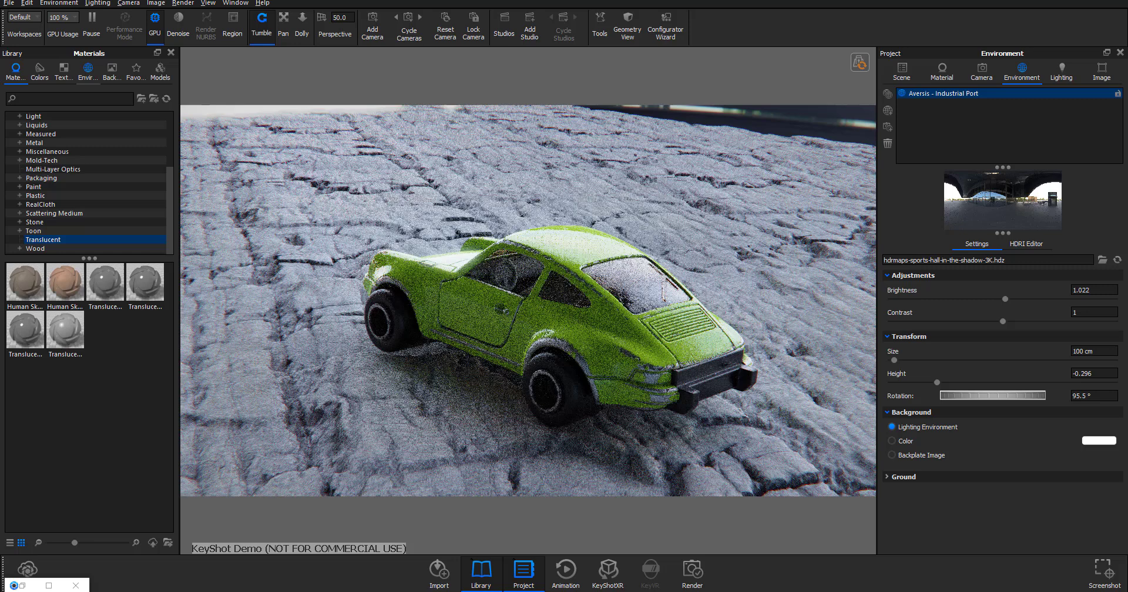
pyautogui.click(88, 71)
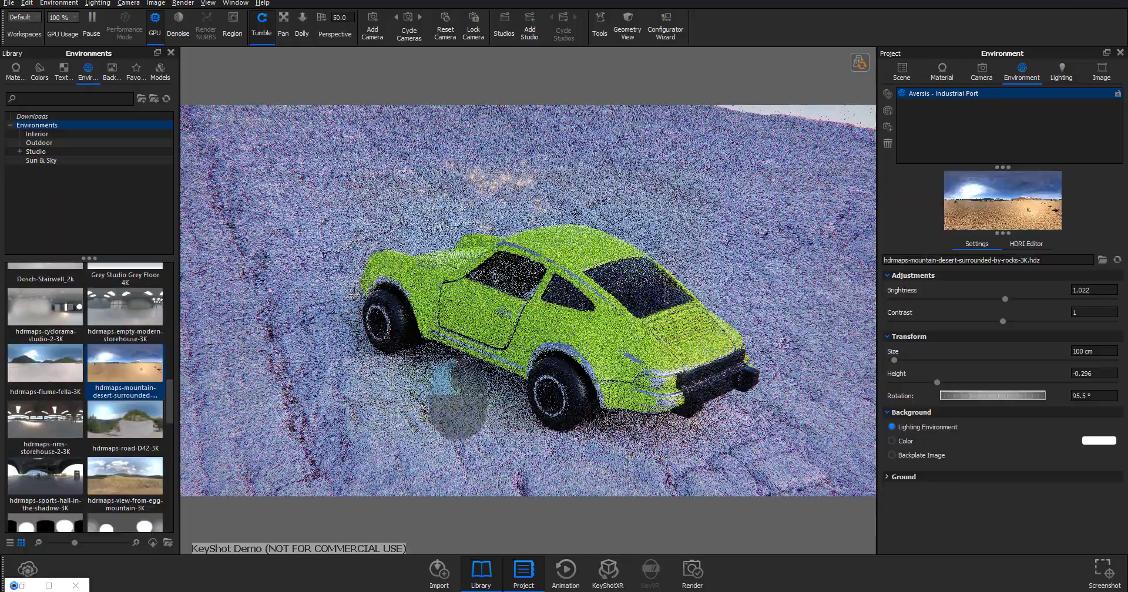
# Rotate the desert environment to 221.5° and compare the car in CPU and GPU mode, ending in GPU mode
pyautogui.moveTo(675, 411); pyautogui.dragTo(774, 319)
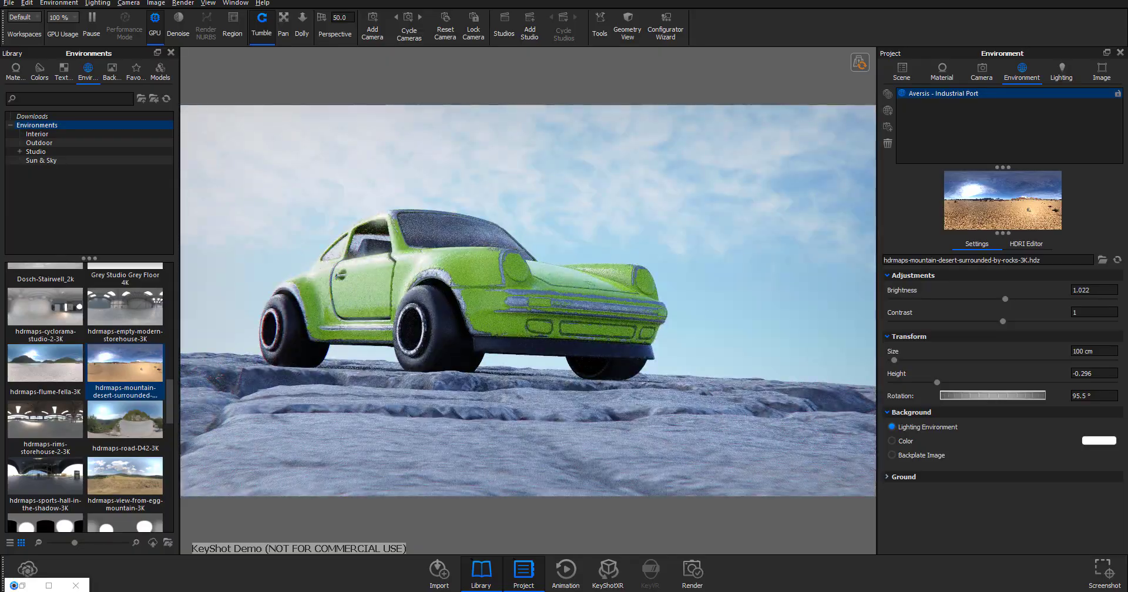
pyautogui.moveTo(965, 396); pyautogui.dragTo(1034, 396)
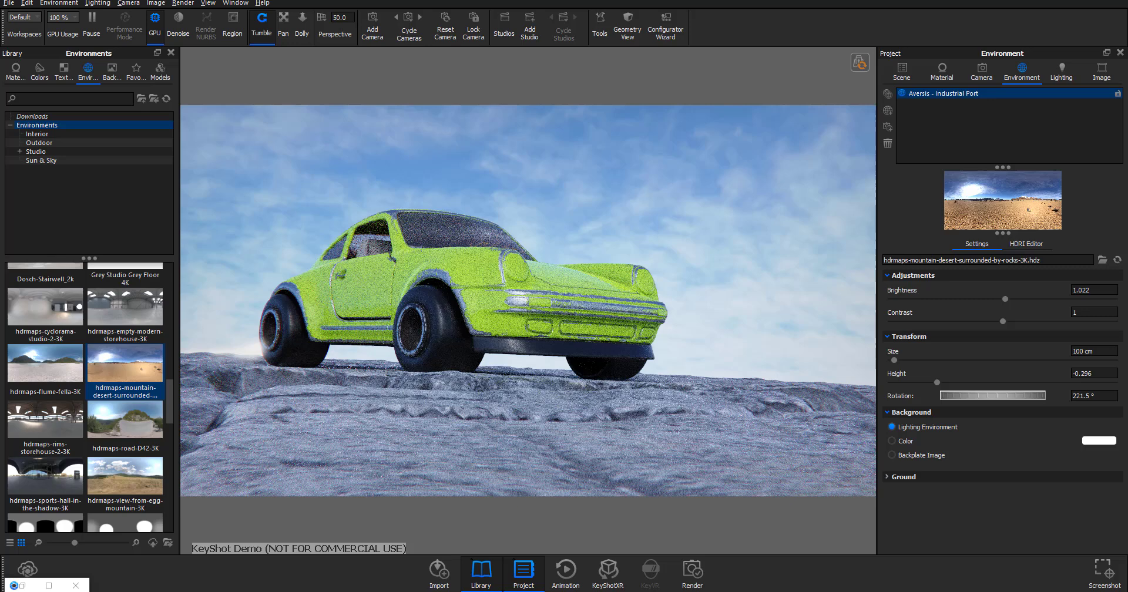
pyautogui.click(156, 21)
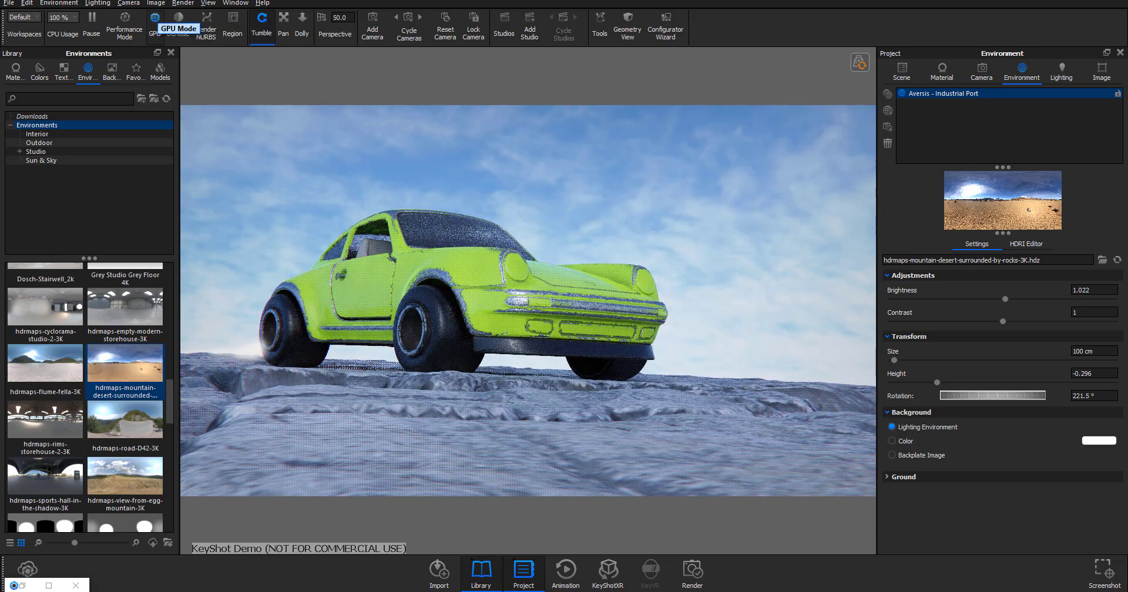
pyautogui.click(155, 19)
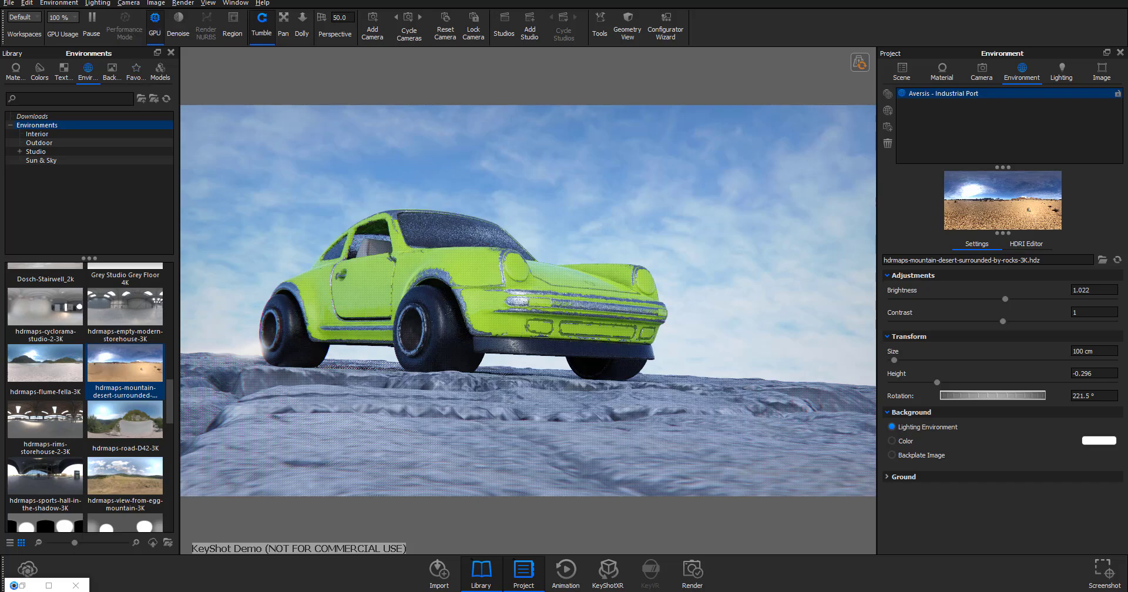